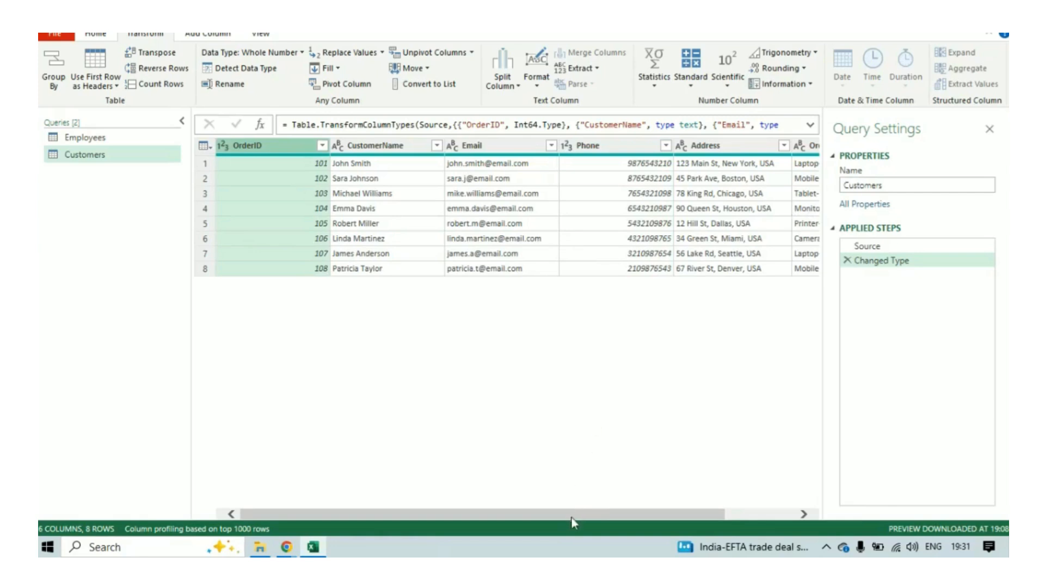
Review the delimiter choices for splitting the Email column by delimiter and leave the column unsplit.
{"action": "left_click", "coordinate": [495, 146]}
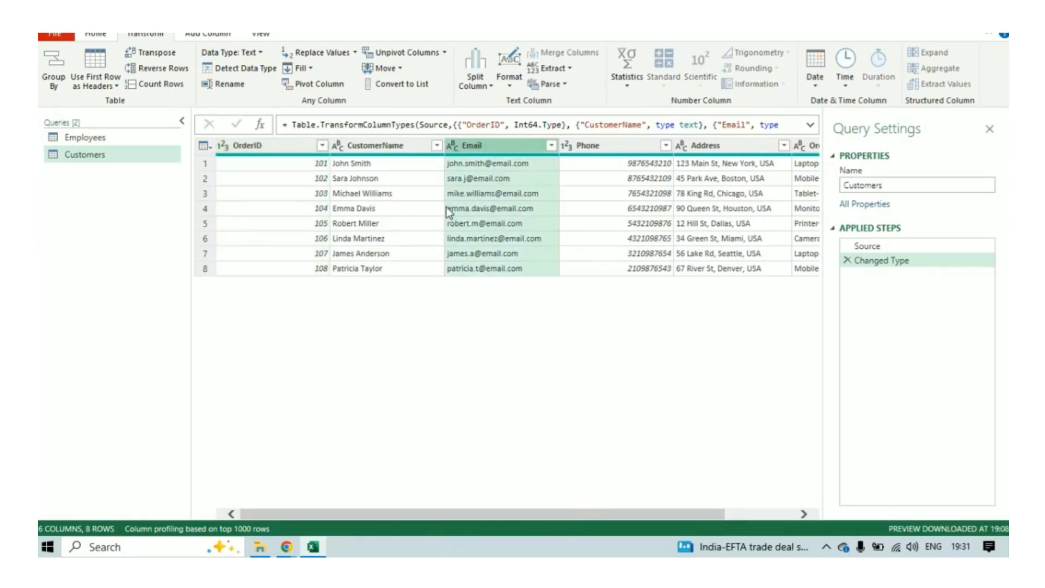
{"action": "left_click", "coordinate": [472, 87]}
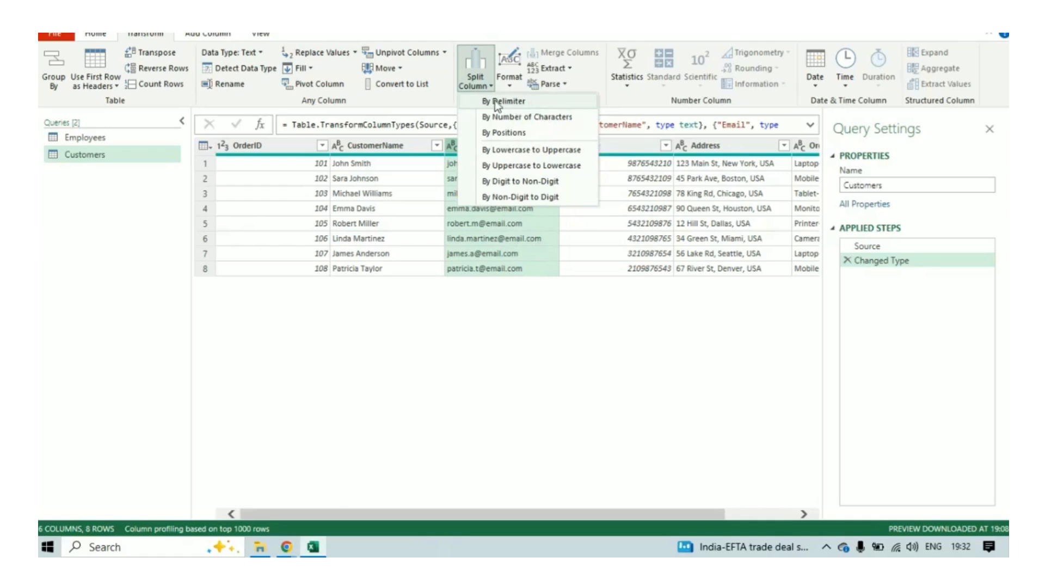
{"action": "left_click", "coordinate": [519, 103]}
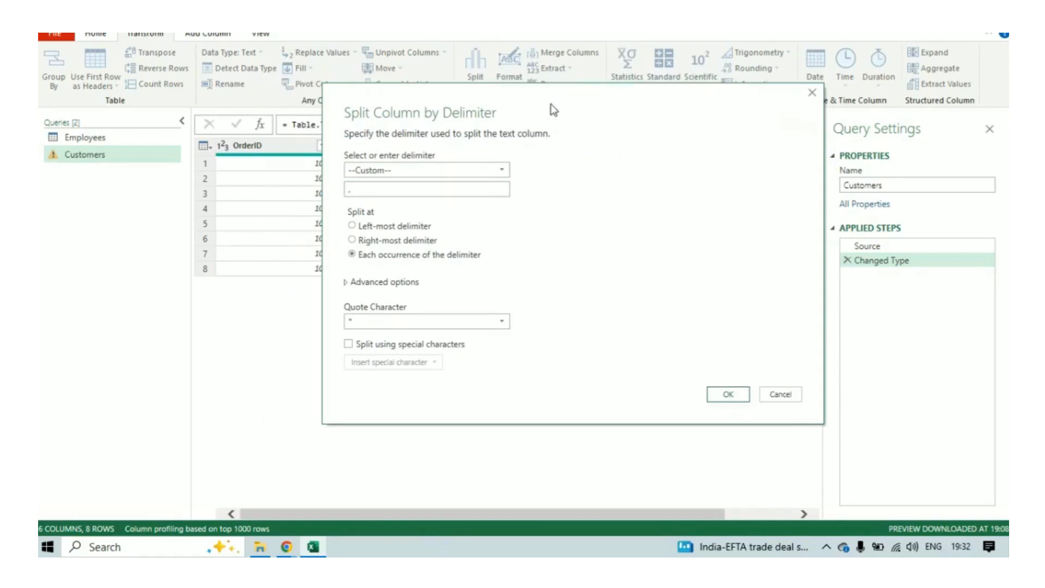
{"action": "left_click_drag", "start_coordinate": [550, 103], "coordinate": [530, 93]}
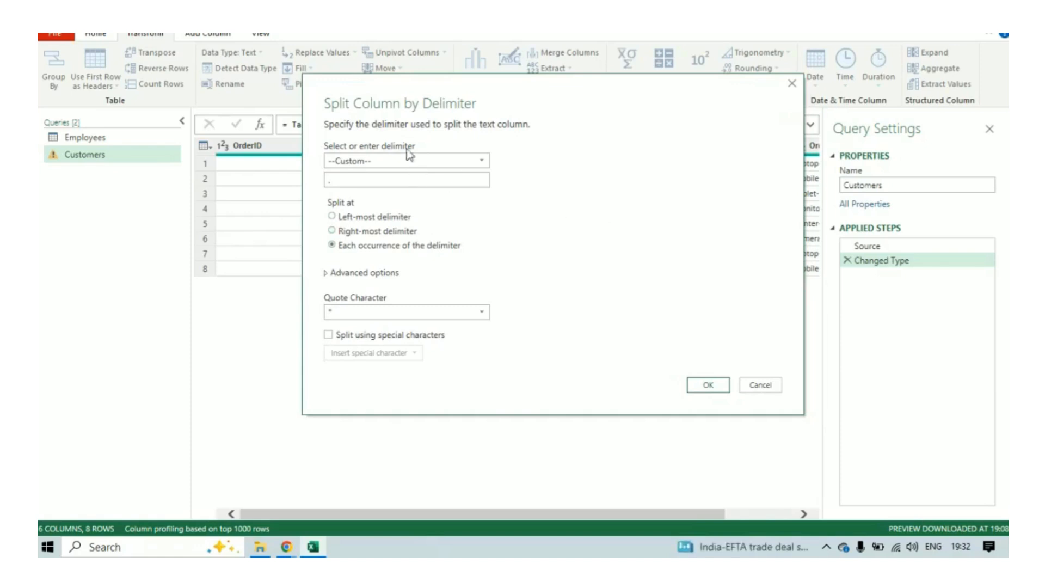
{"action": "left_click", "coordinate": [364, 157]}
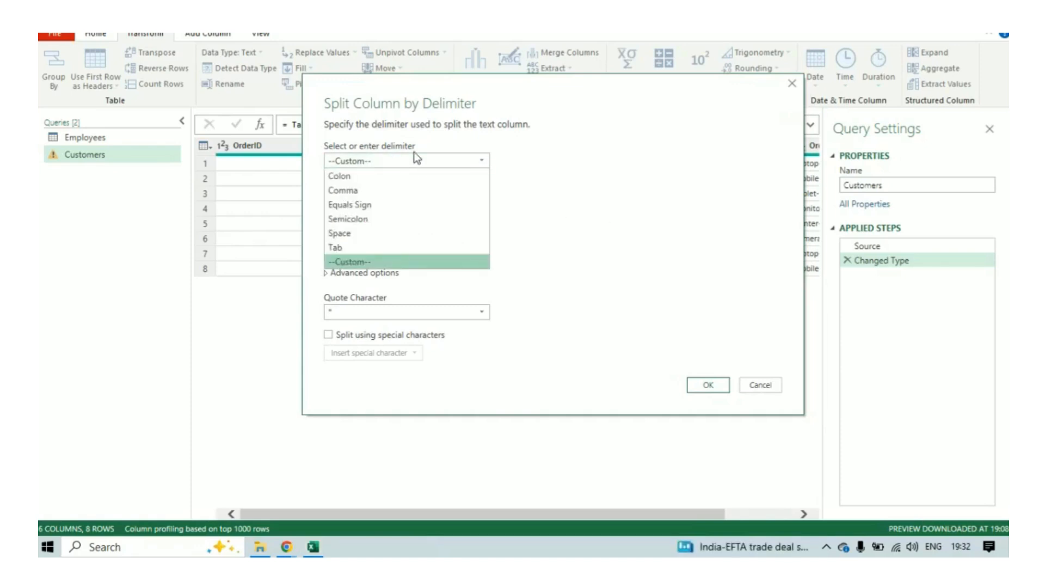
{"action": "left_click_drag", "start_coordinate": [499, 93], "coordinate": [556, 128]}
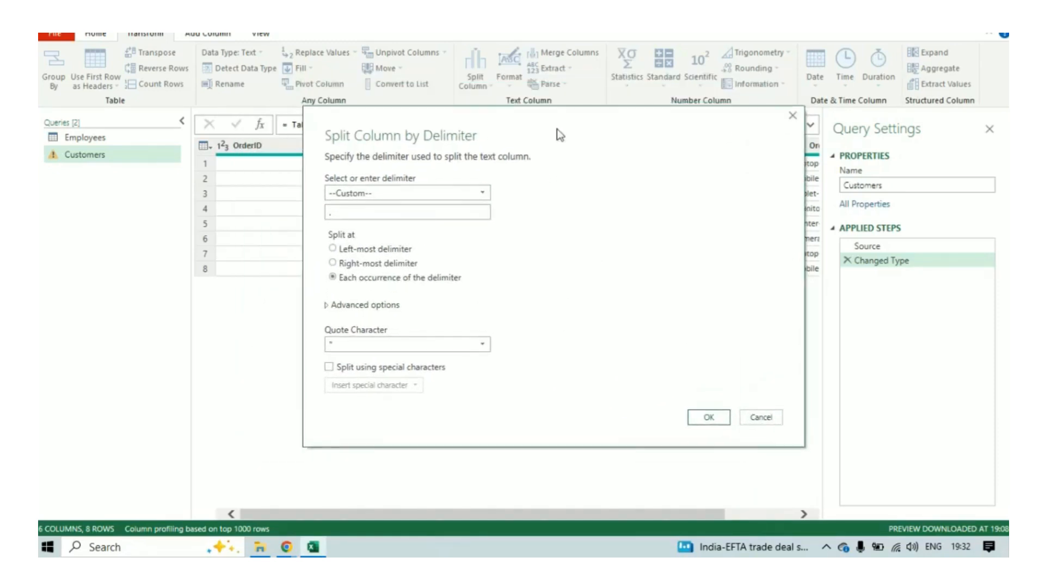
{"action": "left_click", "coordinate": [751, 415]}
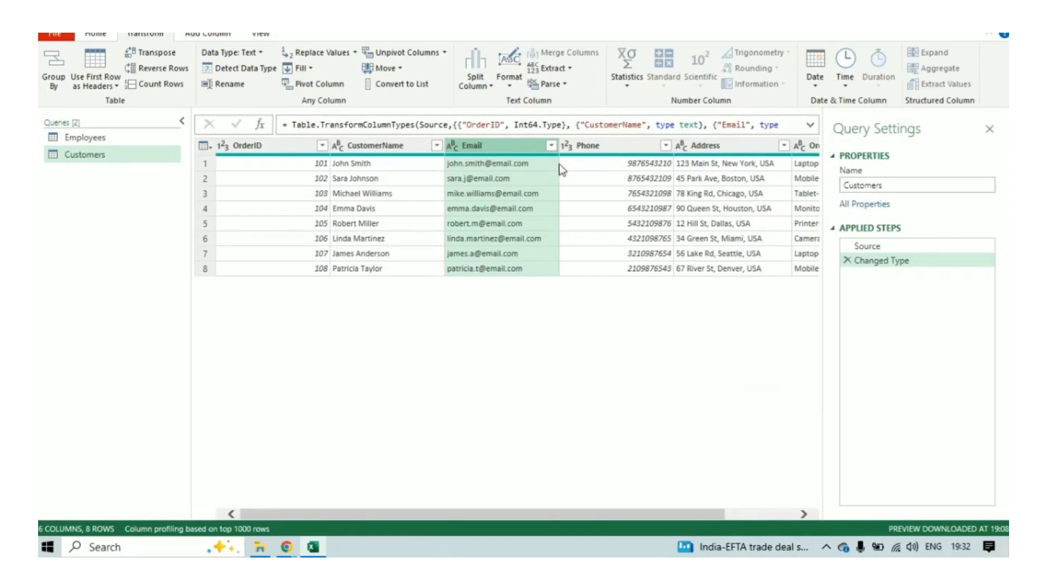
{"action": "left_click", "coordinate": [430, 223]}
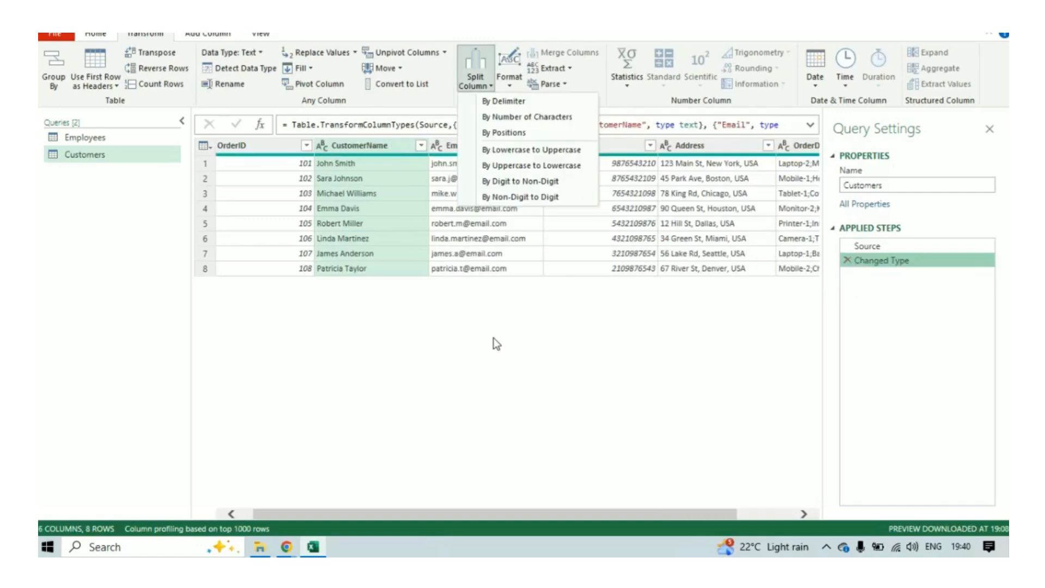
{"action": "left_click", "coordinate": [493, 337]}
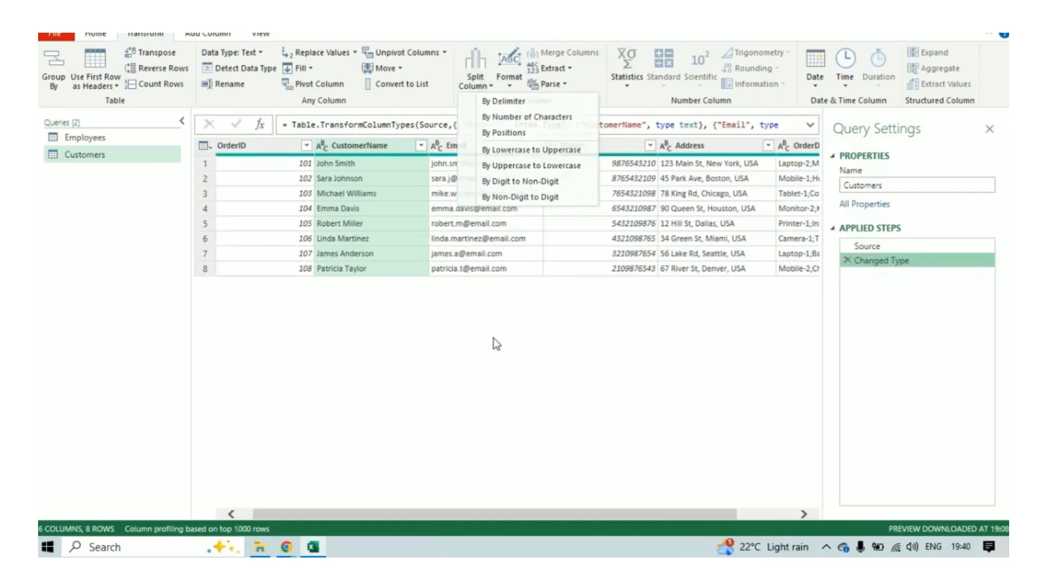
Split the Phone column by positions into columns, using position 2.
{"action": "left_click", "coordinate": [588, 146]}
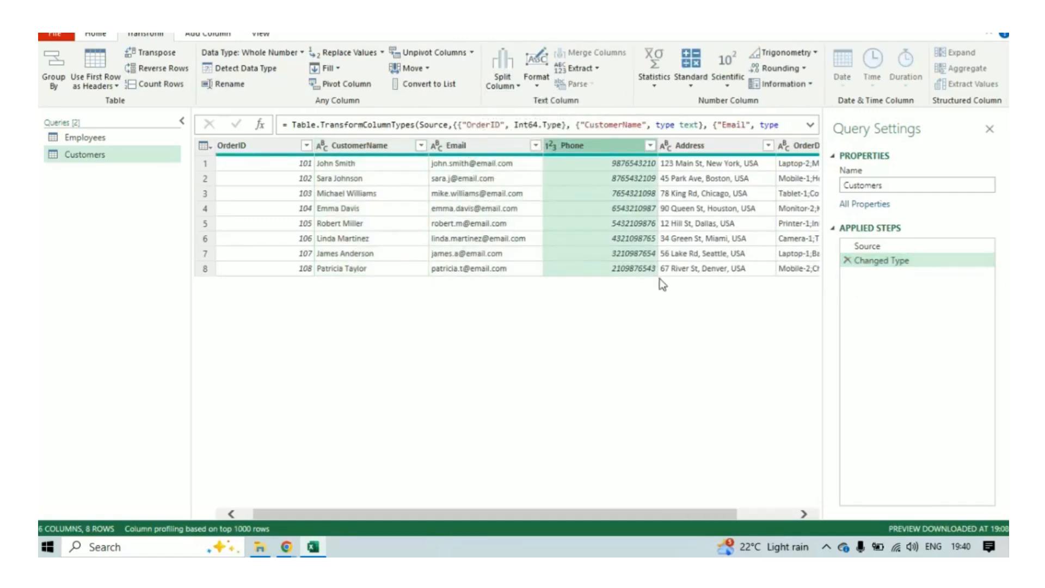
{"action": "left_click", "coordinate": [510, 89]}
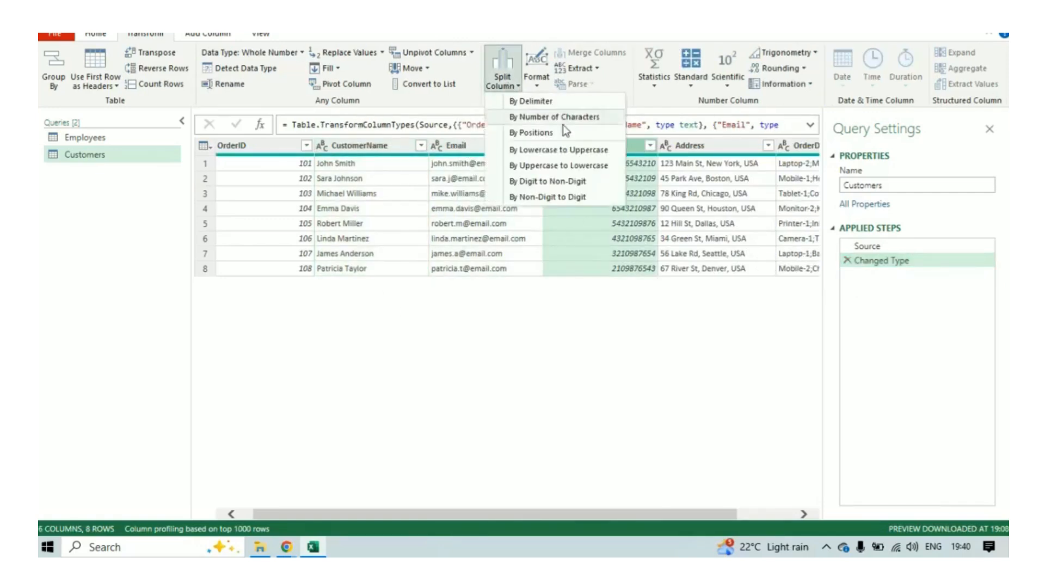
{"action": "left_click", "coordinate": [558, 132]}
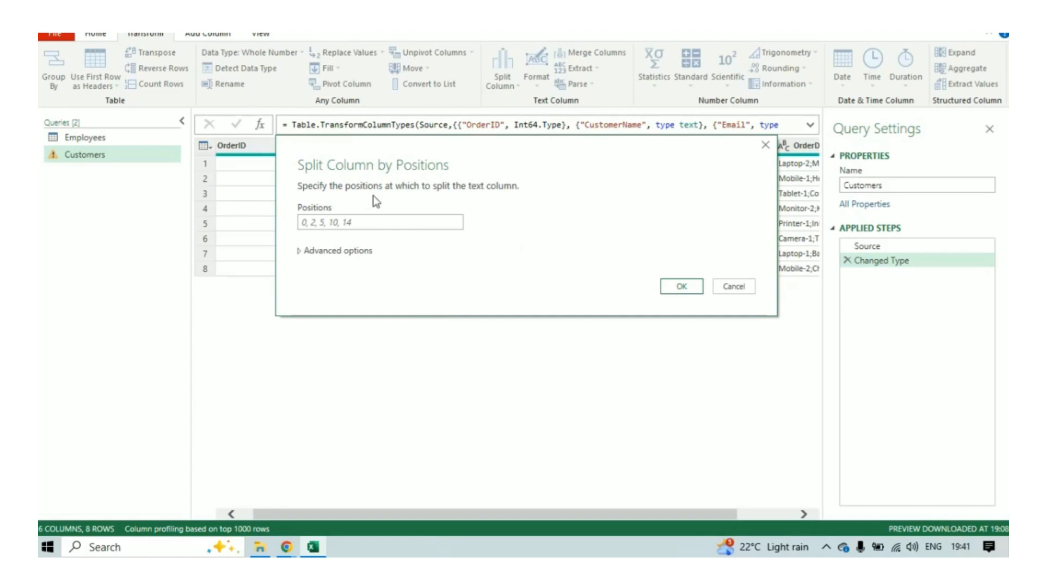
{"action": "left_click", "coordinate": [354, 222]}
{"action": "type", "text": "2"}
{"action": "left_click", "coordinate": [301, 251]}
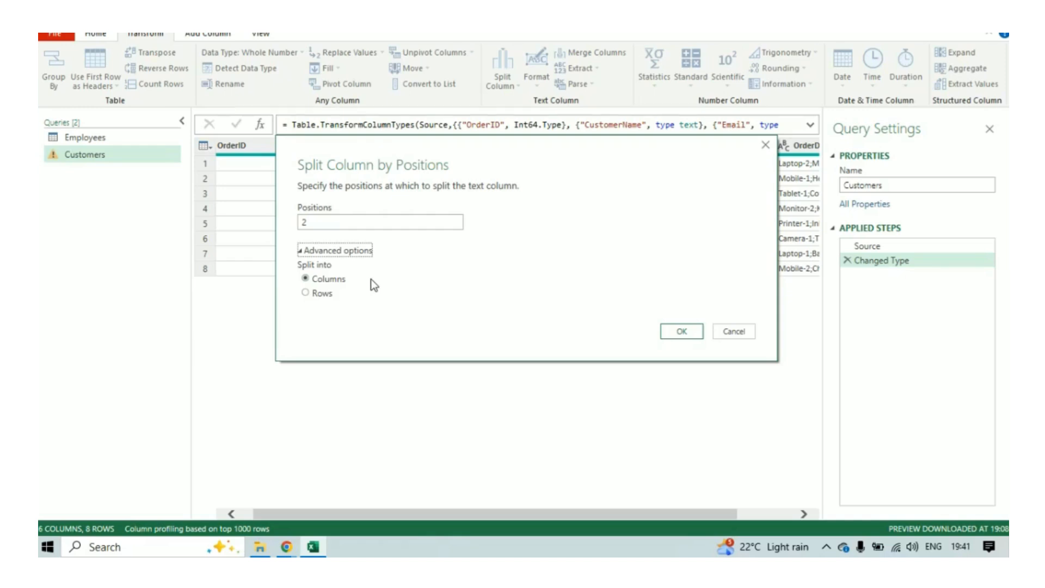
{"action": "left_click", "coordinate": [682, 331]}
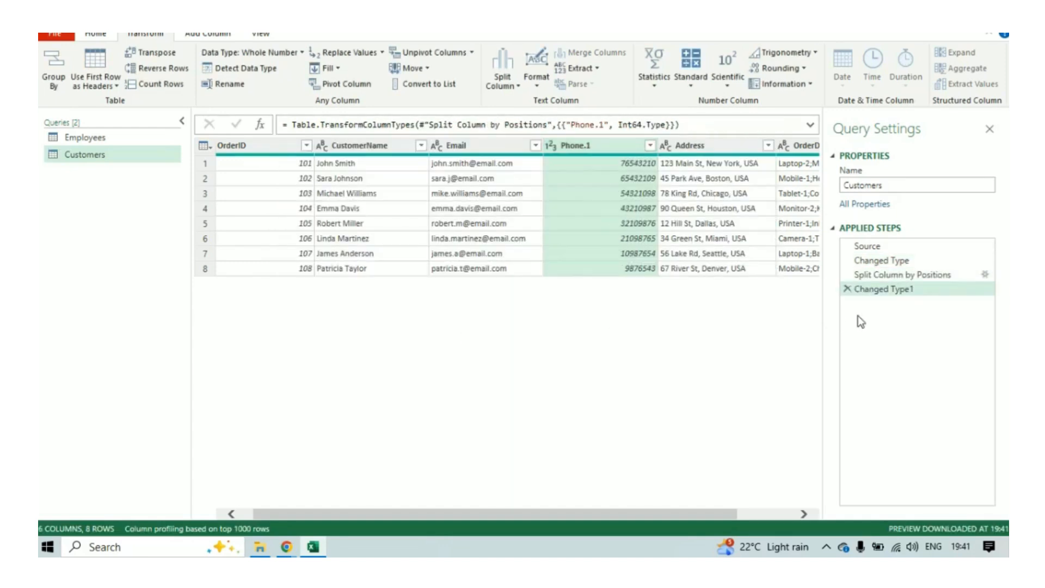
Compare the Phone data at the Changed Type and Split Column by Positions applied steps.
{"action": "left_click", "coordinate": [504, 86]}
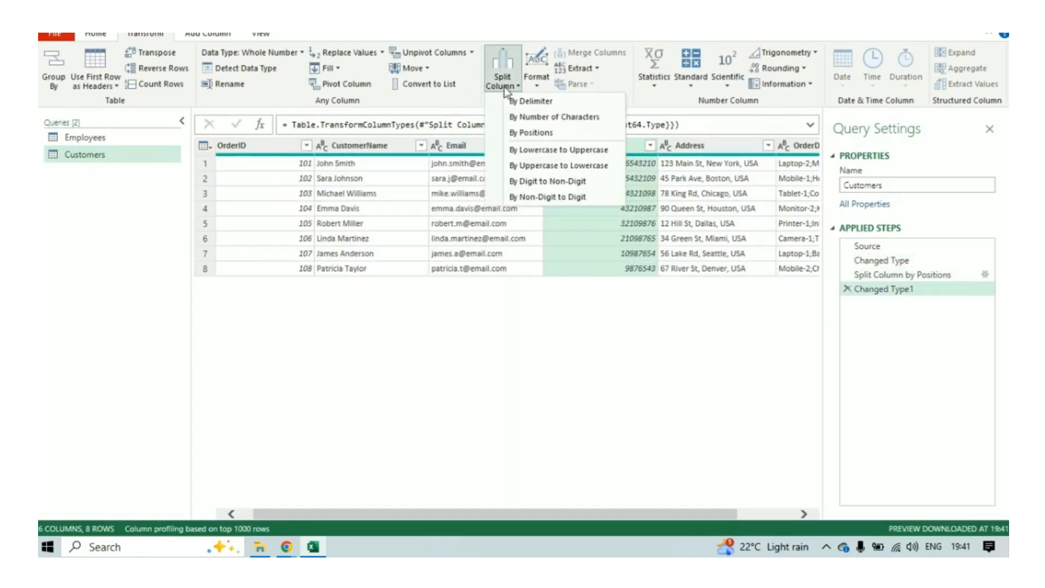
{"action": "left_click", "coordinate": [668, 325]}
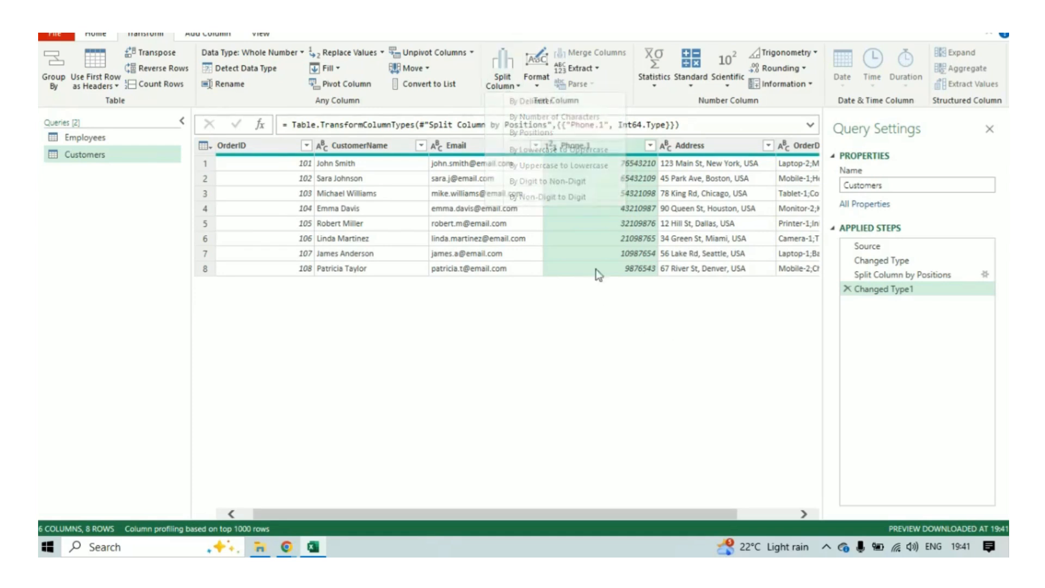
{"action": "left_click_drag", "start_coordinate": [665, 518], "coordinate": [561, 514]}
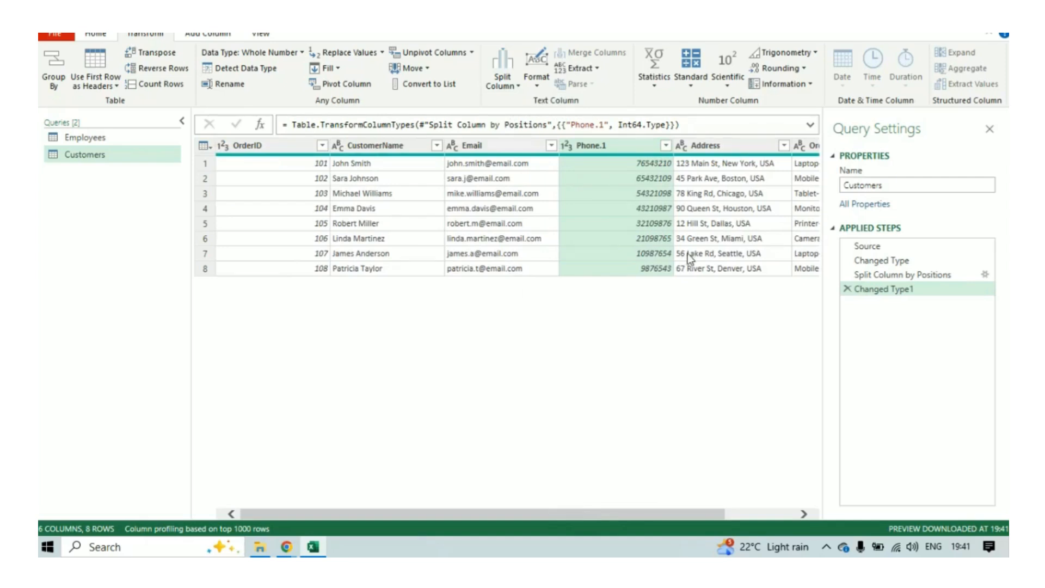
{"action": "left_click", "coordinate": [848, 275]}
{"action": "left_click", "coordinate": [882, 260]}
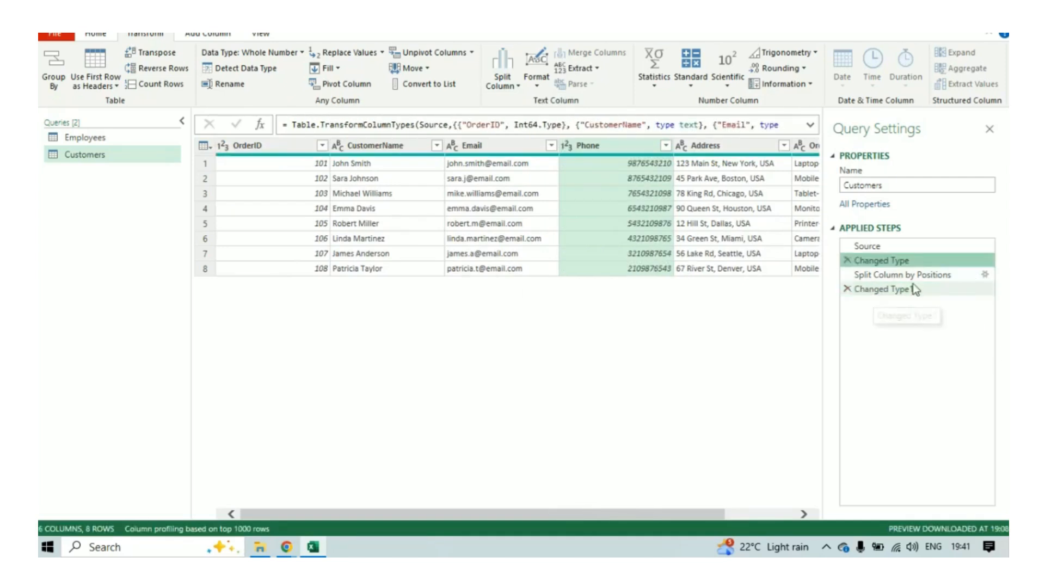
{"action": "left_click", "coordinate": [906, 274]}
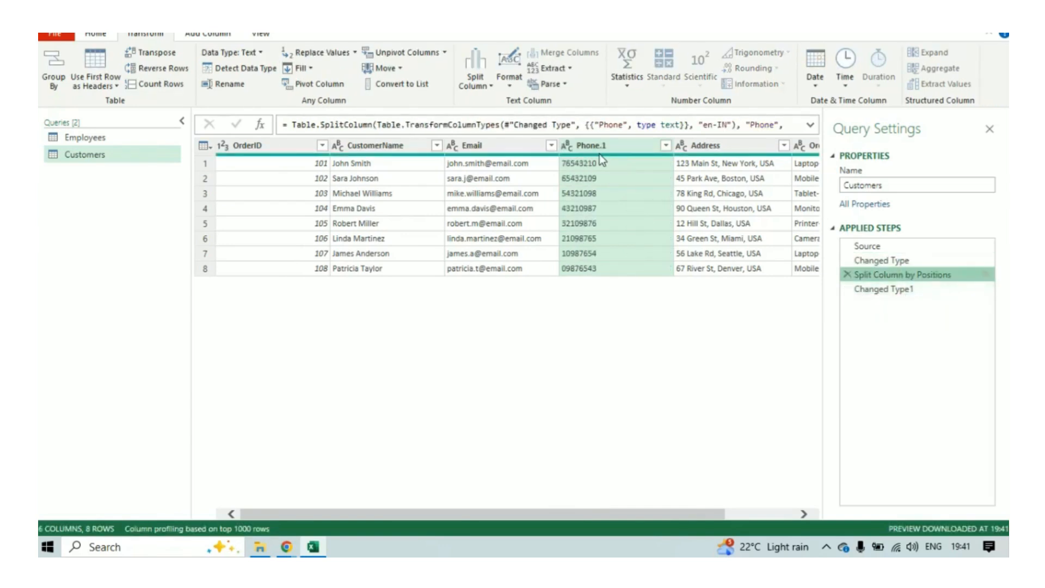
{"action": "mouse_move", "coordinate": [599, 154]}
{"action": "mouse_move", "coordinate": [692, 513]}
{"action": "left_mouse_down"}
{"action": "mouse_move", "coordinate": [776, 518]}
{"action": "mouse_move", "coordinate": [706, 518]}
{"action": "left_mouse_up"}
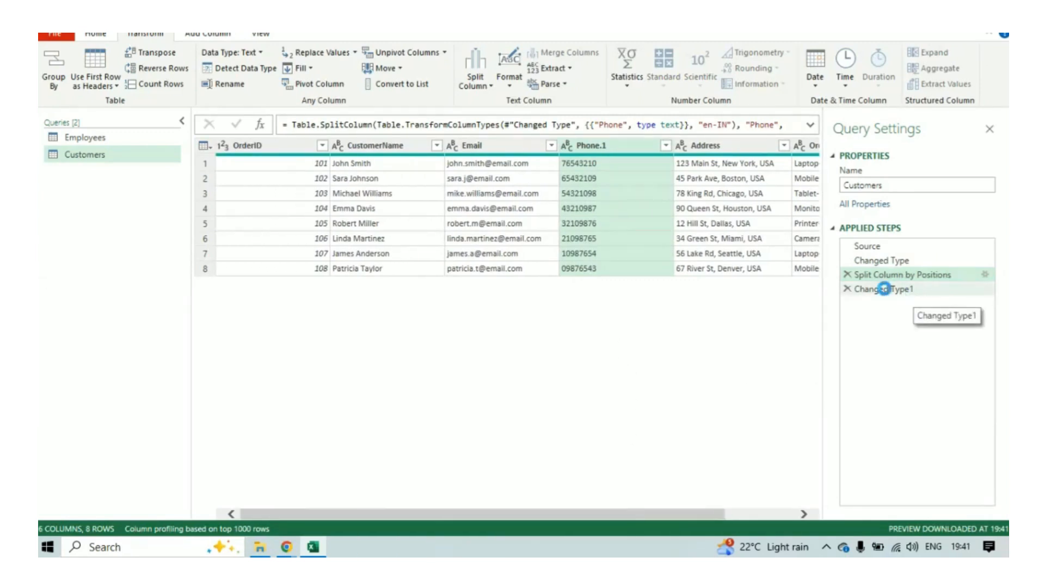
Delete the Changed Type1 and Split Column by Positions applied steps from the Customers query.
{"action": "left_click", "coordinate": [847, 289]}
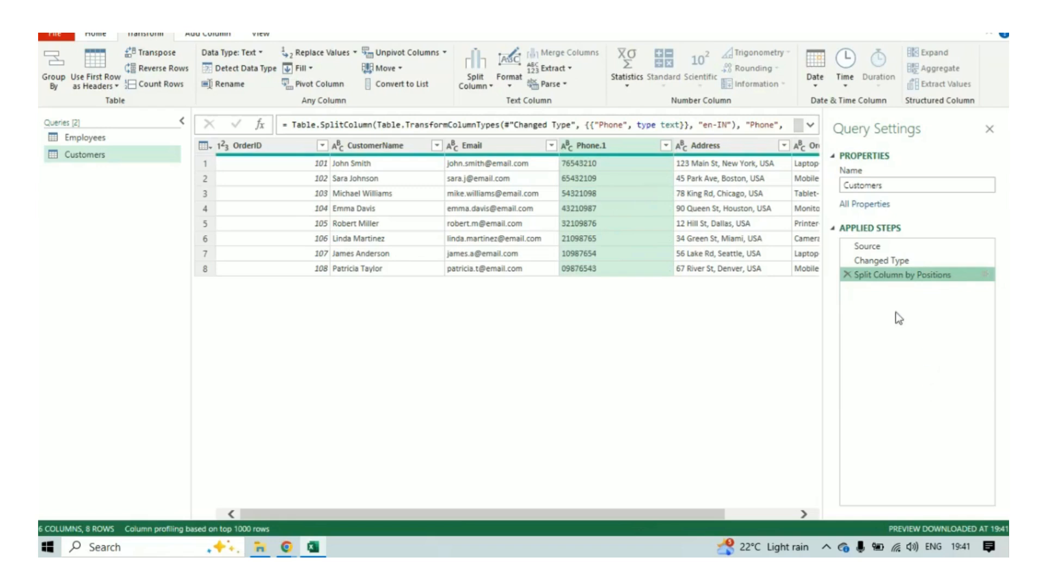
{"action": "left_click", "coordinate": [847, 274]}
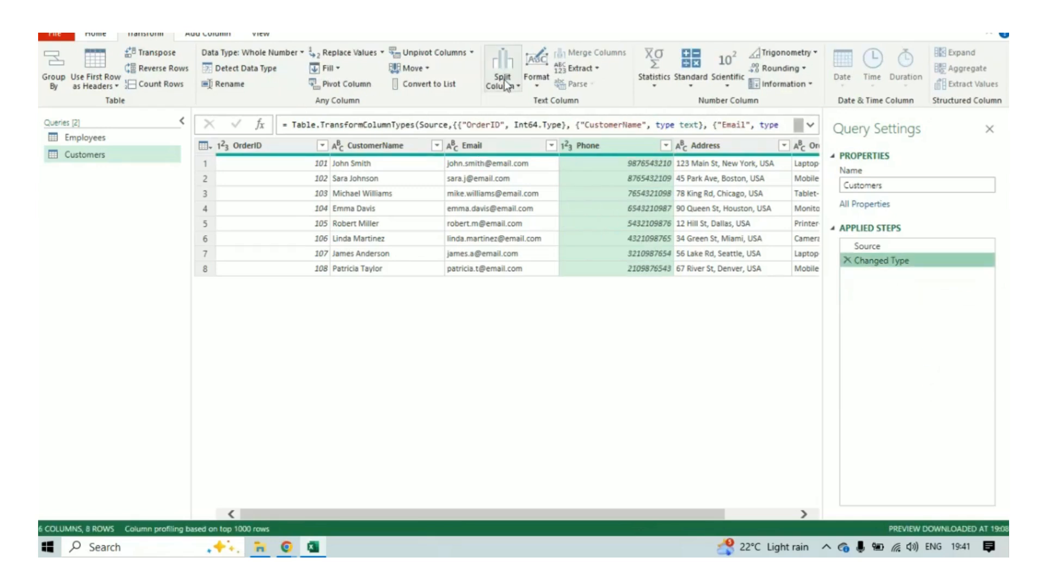
{"action": "left_click", "coordinate": [503, 80]}
{"action": "left_click", "coordinate": [560, 329]}
{"action": "left_click", "coordinate": [494, 227]}
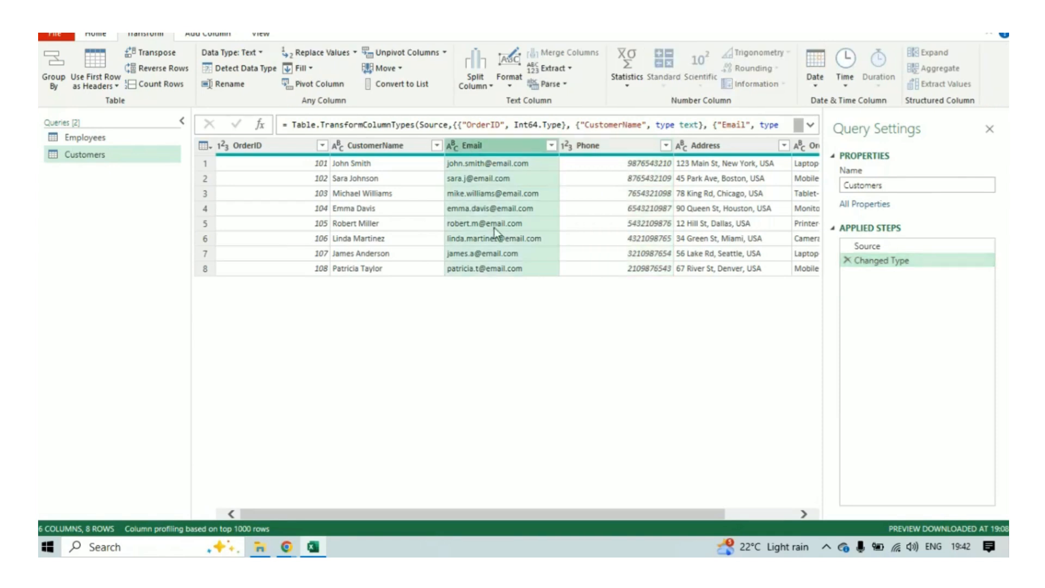
{"action": "left_click", "coordinate": [603, 152]}
{"action": "left_click", "coordinate": [499, 87]}
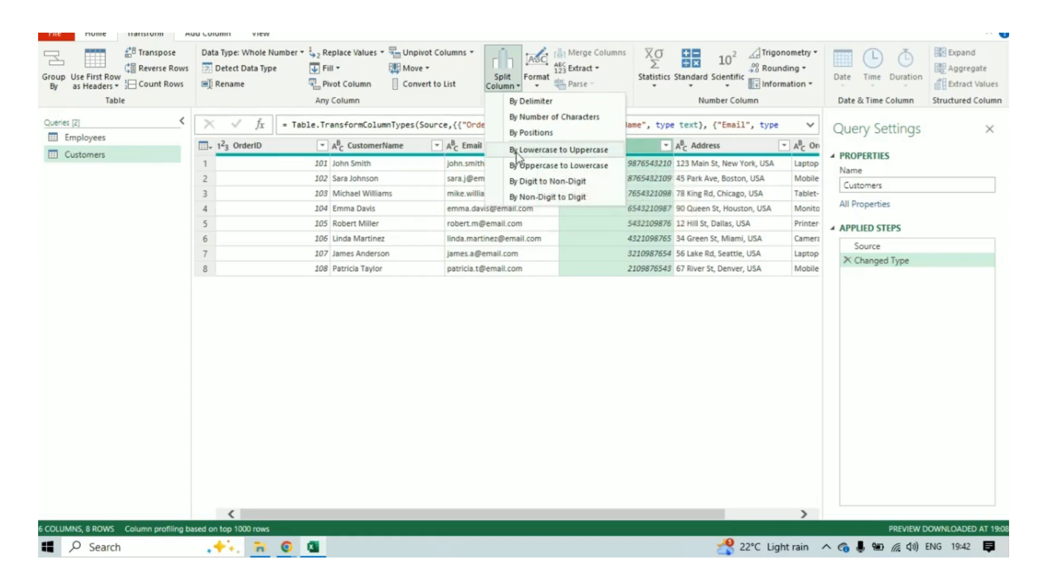
{"action": "left_click", "coordinate": [504, 319]}
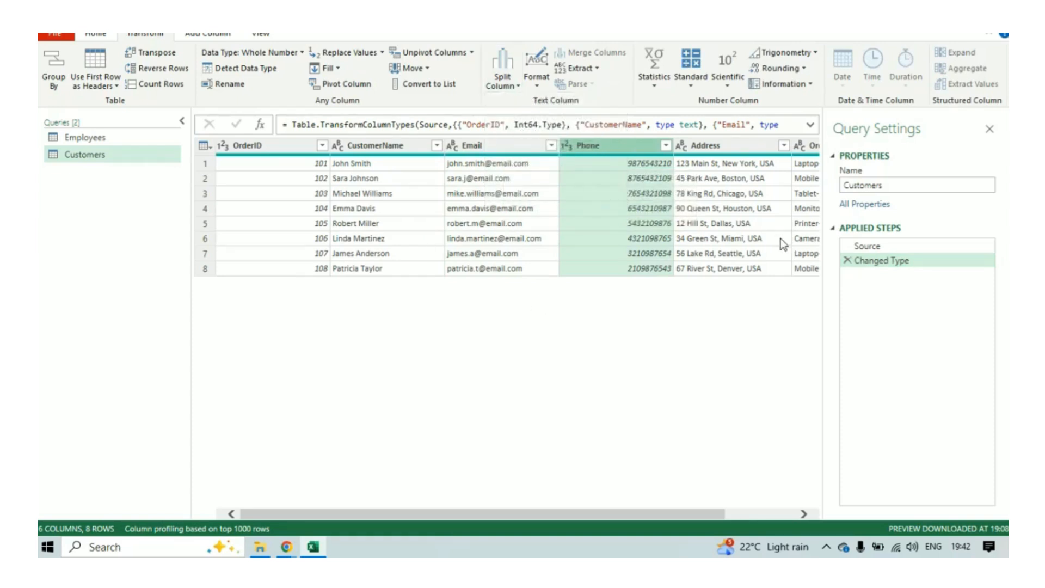
Split the Address column at each transition from uppercase to lowercase.
{"action": "scroll", "coordinate": [710, 514], "scroll_direction": "right", "scroll_amount": 2}
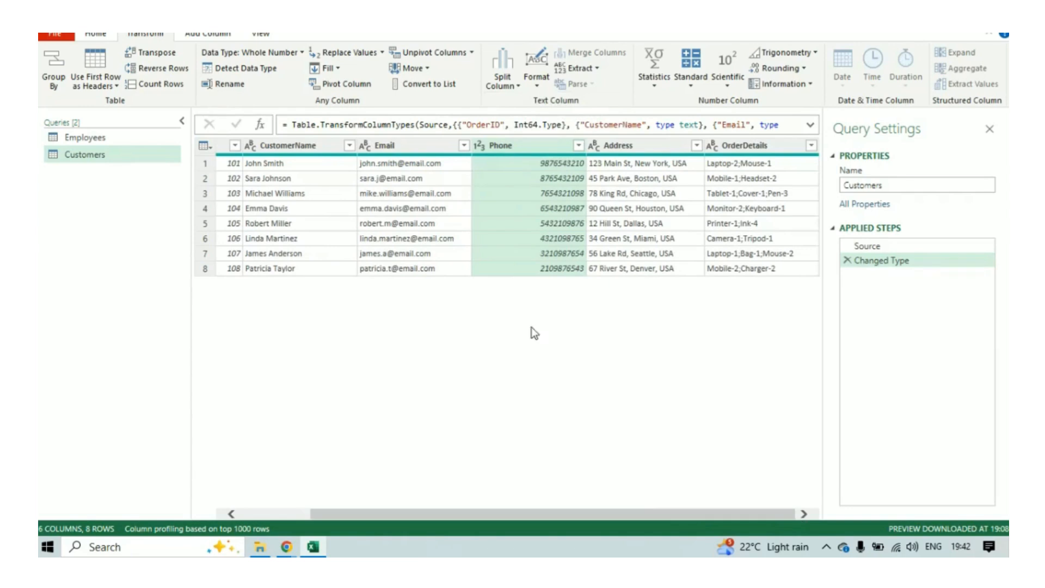
{"action": "left_click", "coordinate": [404, 145]}
{"action": "left_click", "coordinate": [637, 147]}
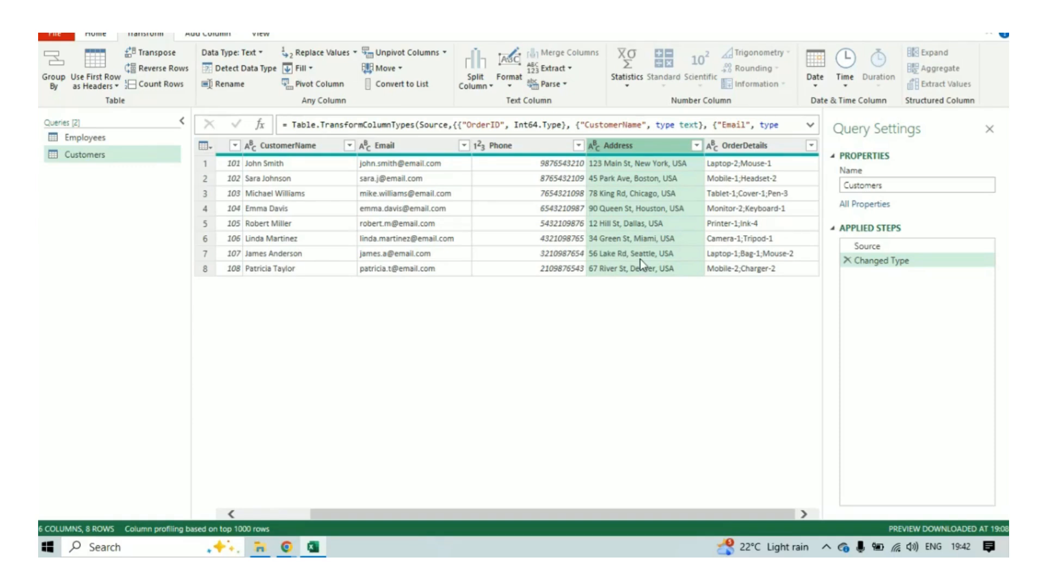
{"action": "left_click", "coordinate": [475, 79]}
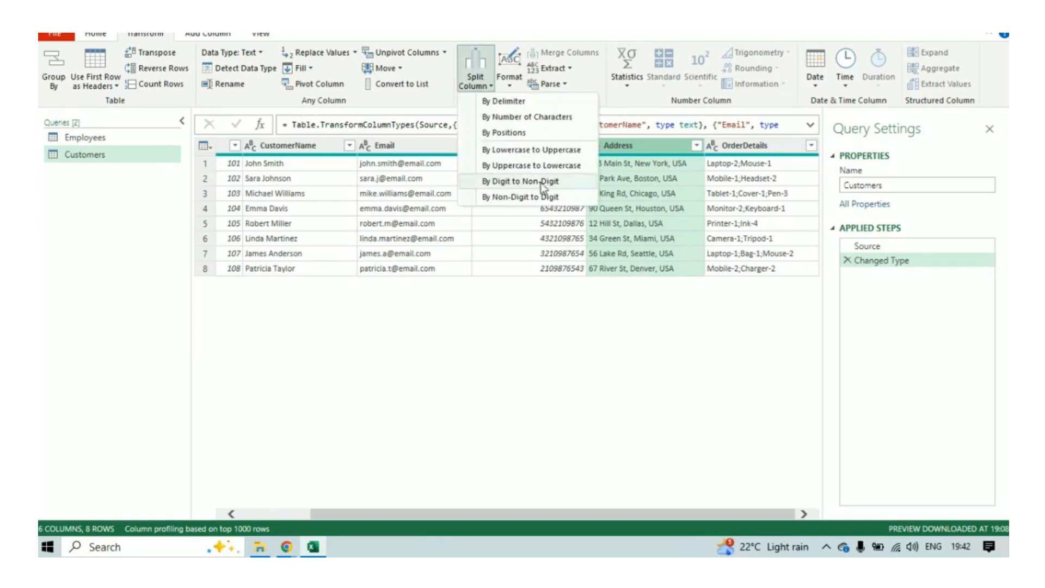
{"action": "left_click", "coordinate": [632, 355]}
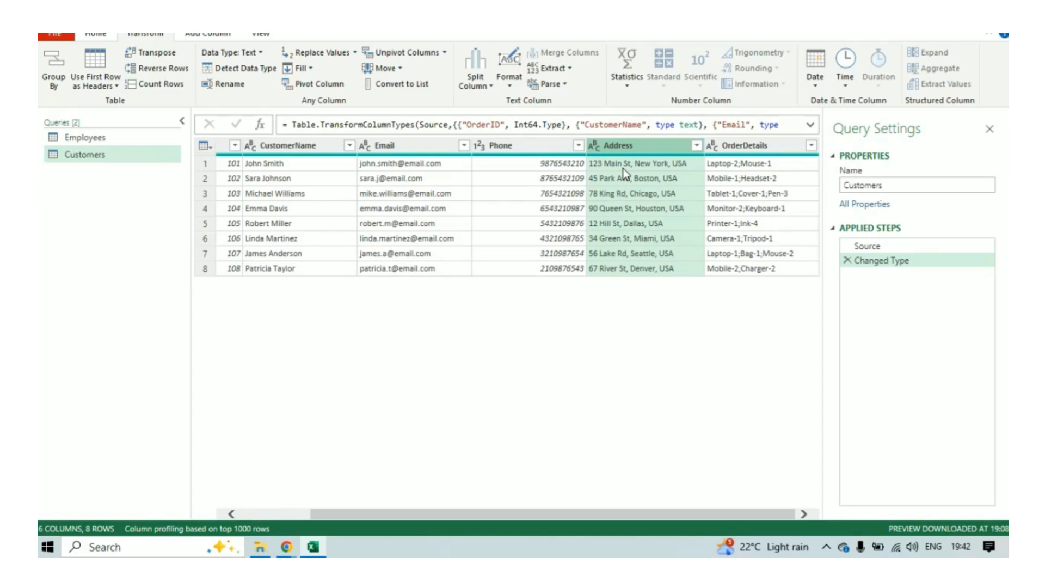
{"action": "left_click", "coordinate": [475, 82]}
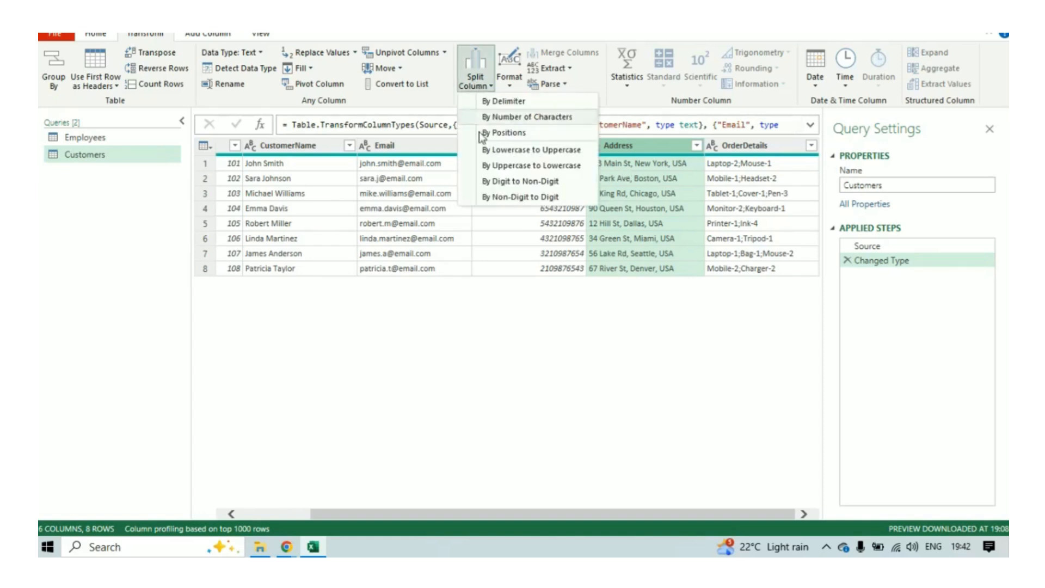
{"action": "left_click", "coordinate": [517, 166]}
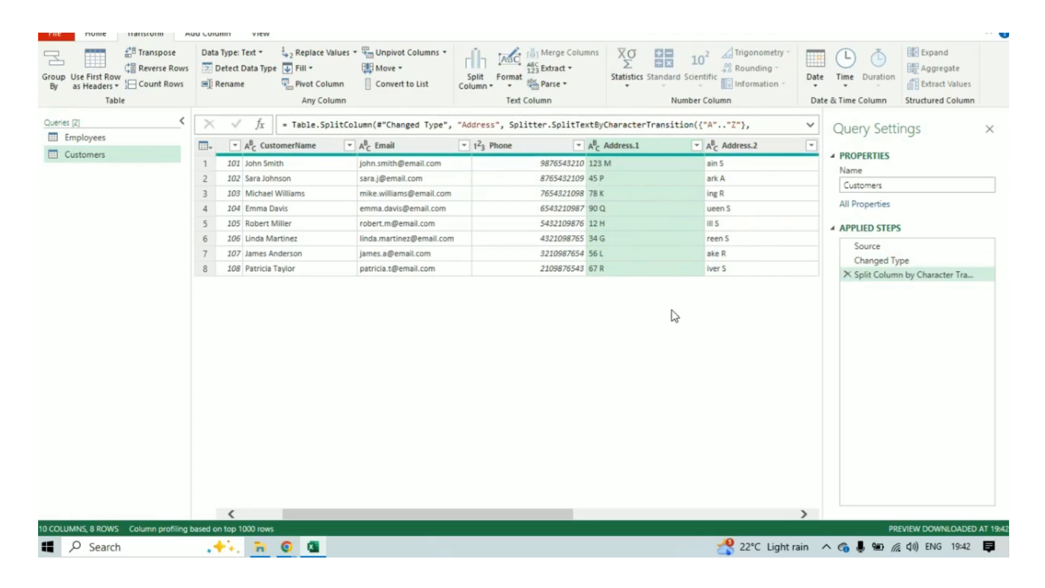
Examine how the address text is divided across the new Address columns.
{"action": "left_click_drag", "start_coordinate": [569, 514], "coordinate": [772, 536]}
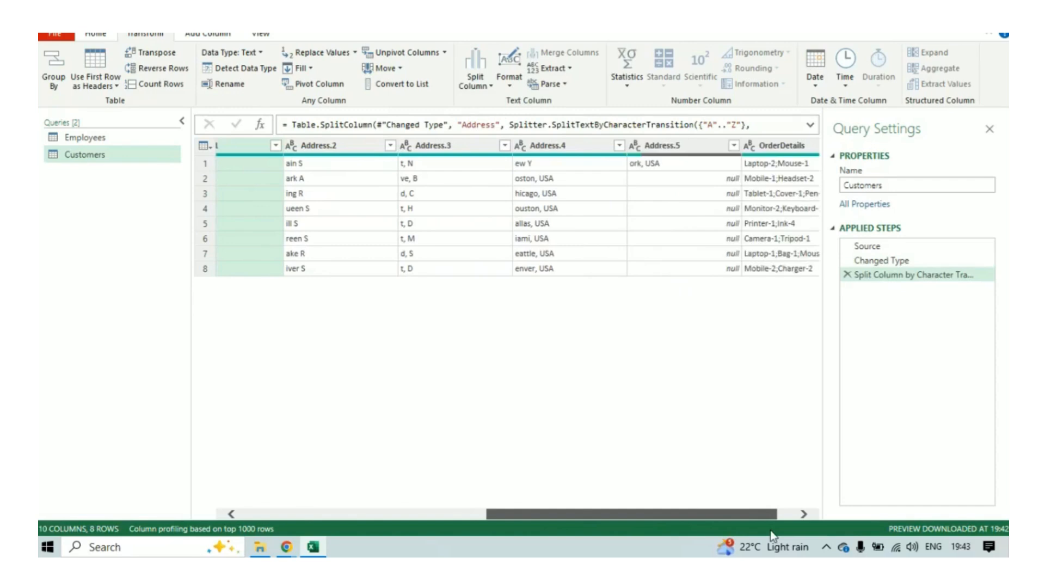
{"action": "left_click_drag", "start_coordinate": [703, 512], "coordinate": [576, 516]}
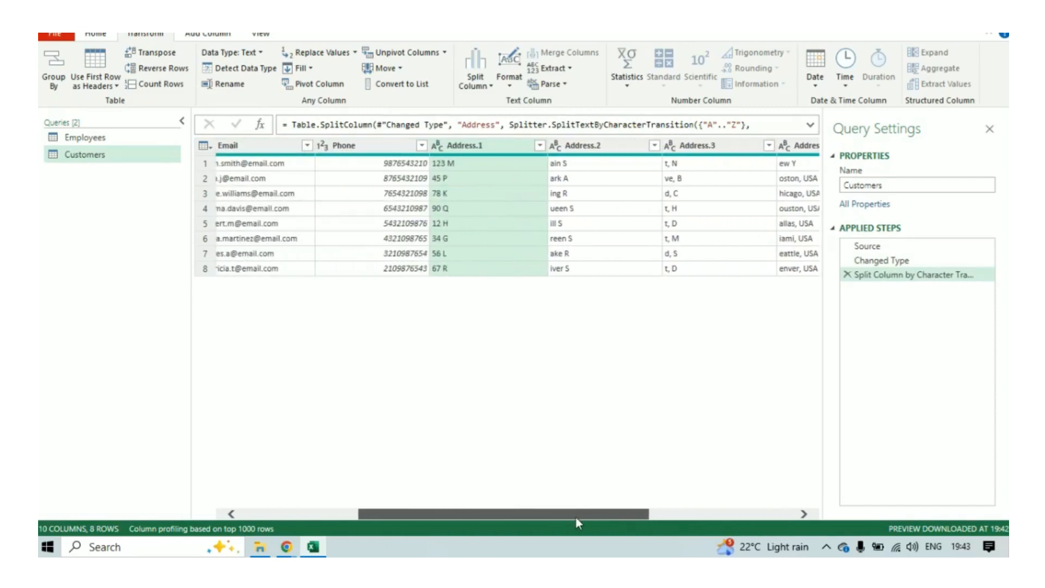
{"action": "left_click", "coordinate": [611, 148]}
{"action": "left_click", "coordinate": [492, 146]}
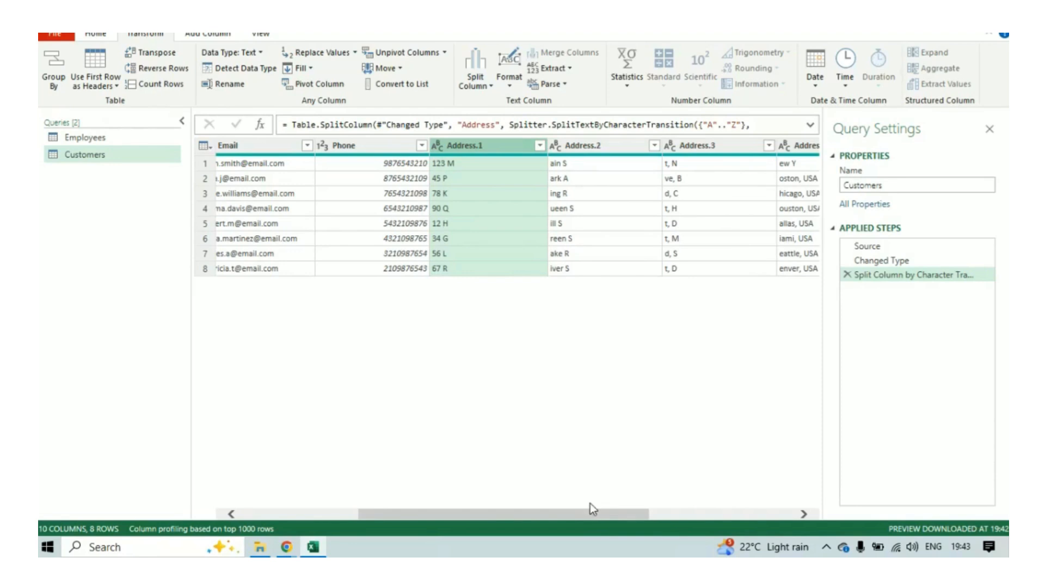
{"action": "left_click_drag", "start_coordinate": [591, 514], "coordinate": [640, 514]}
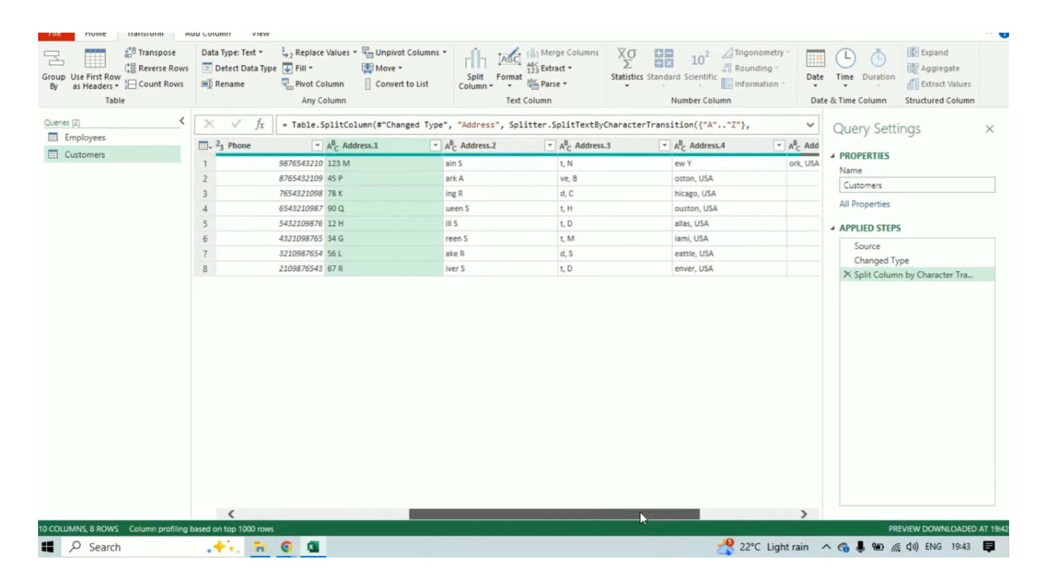
Delete the applied step that split the Address column by character transition from the Customers query.
{"action": "left_click_drag", "start_coordinate": [640, 511], "coordinate": [589, 514]}
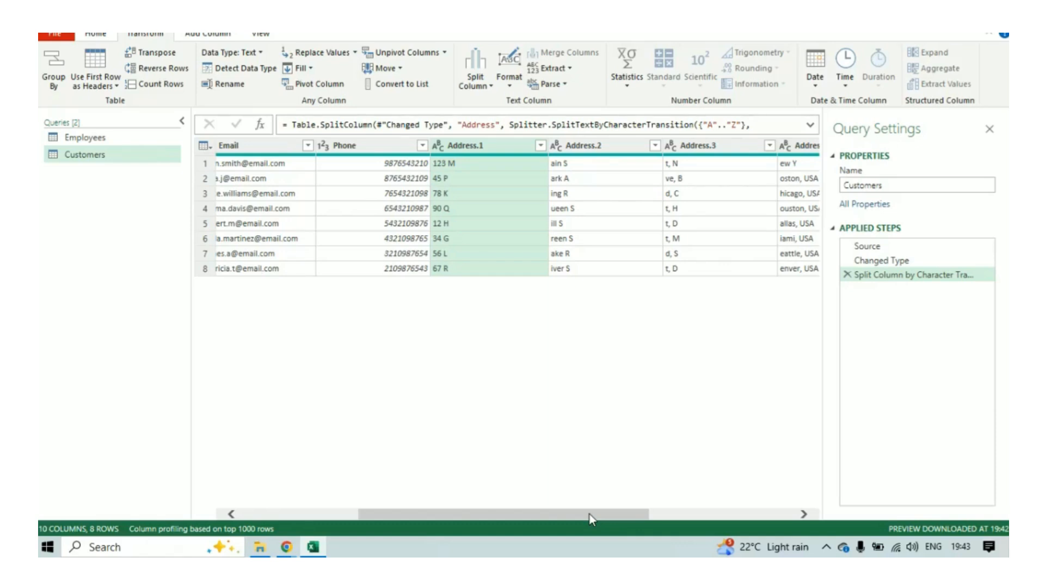
{"action": "left_click", "coordinate": [847, 275]}
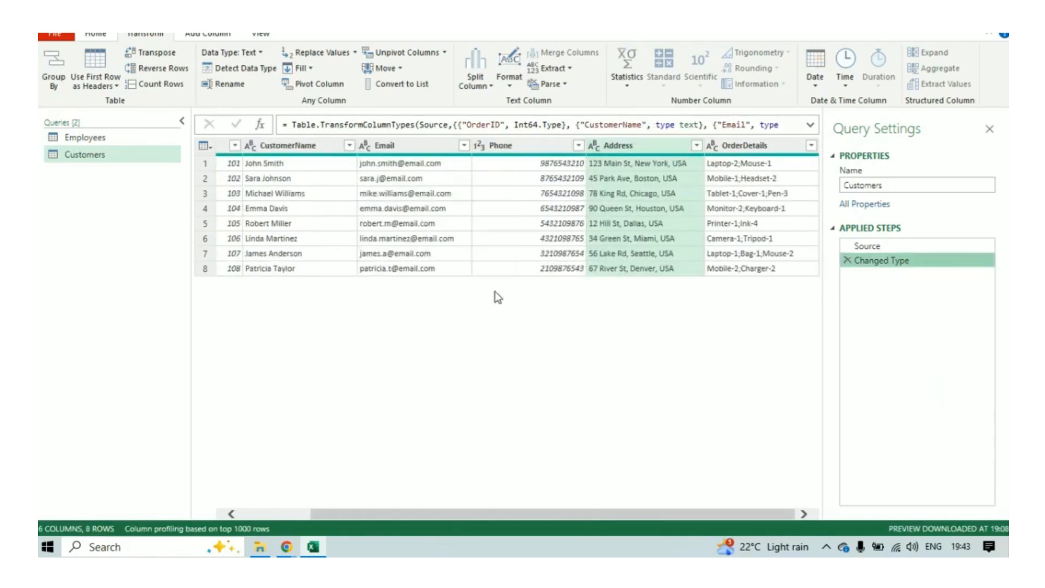
Split the Address column at each transition from digit to non-digit.
{"action": "left_click", "coordinate": [486, 82]}
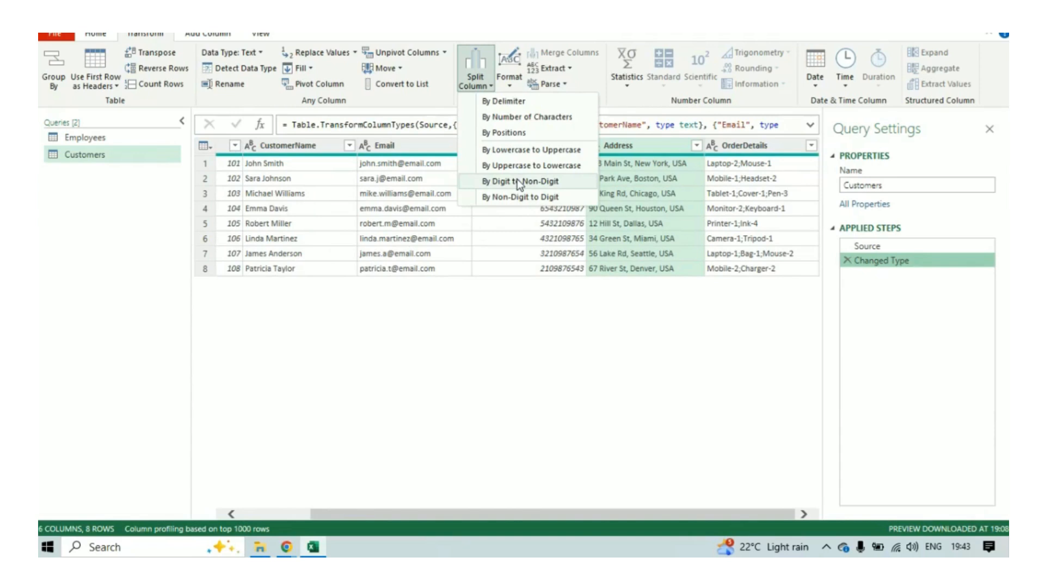
{"action": "left_click", "coordinate": [525, 326]}
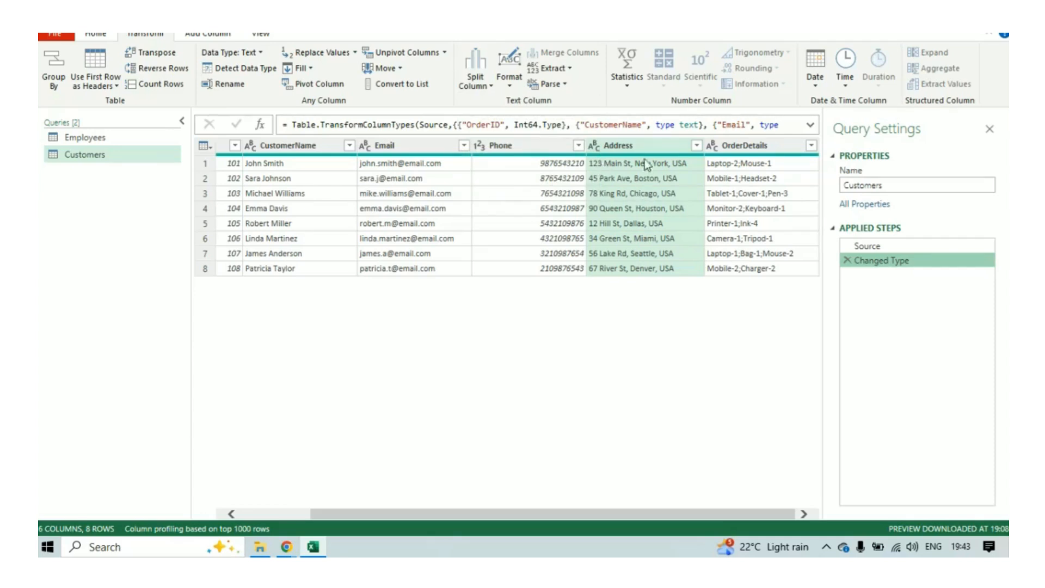
{"action": "left_click", "coordinate": [527, 148]}
{"action": "left_click", "coordinate": [654, 148]}
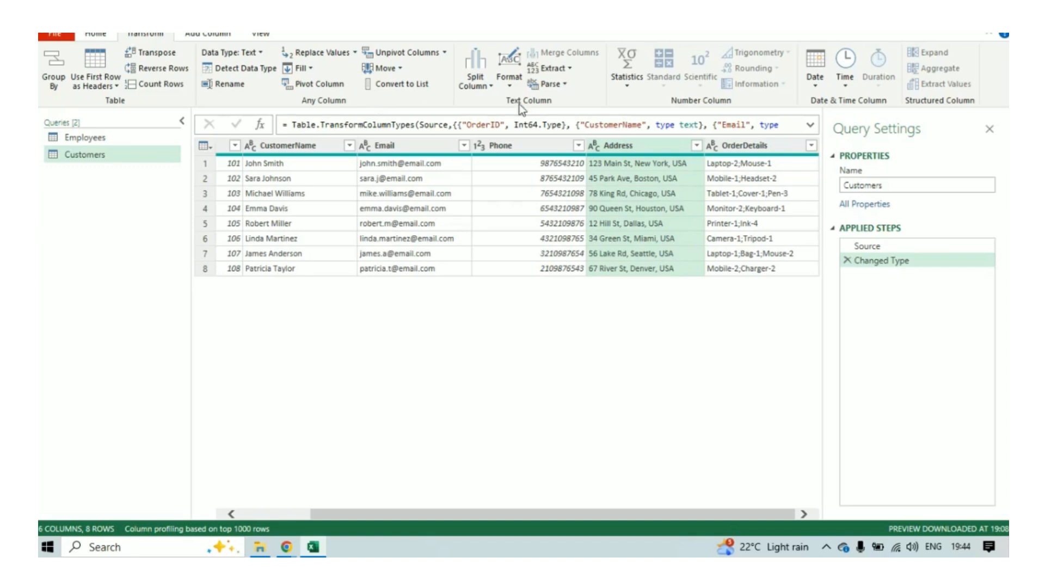
{"action": "left_click", "coordinate": [475, 81]}
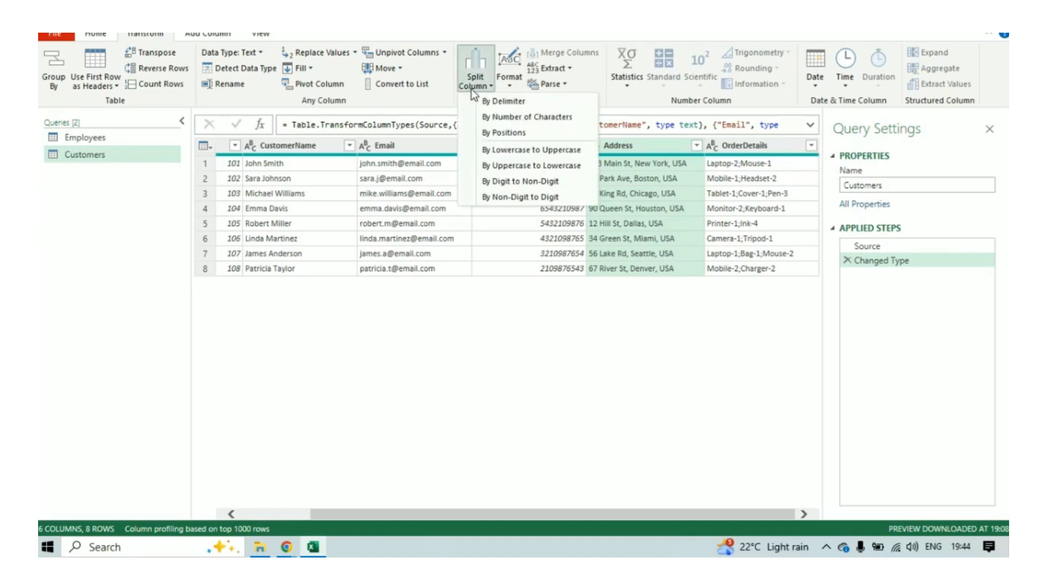
{"action": "left_click", "coordinate": [527, 181]}
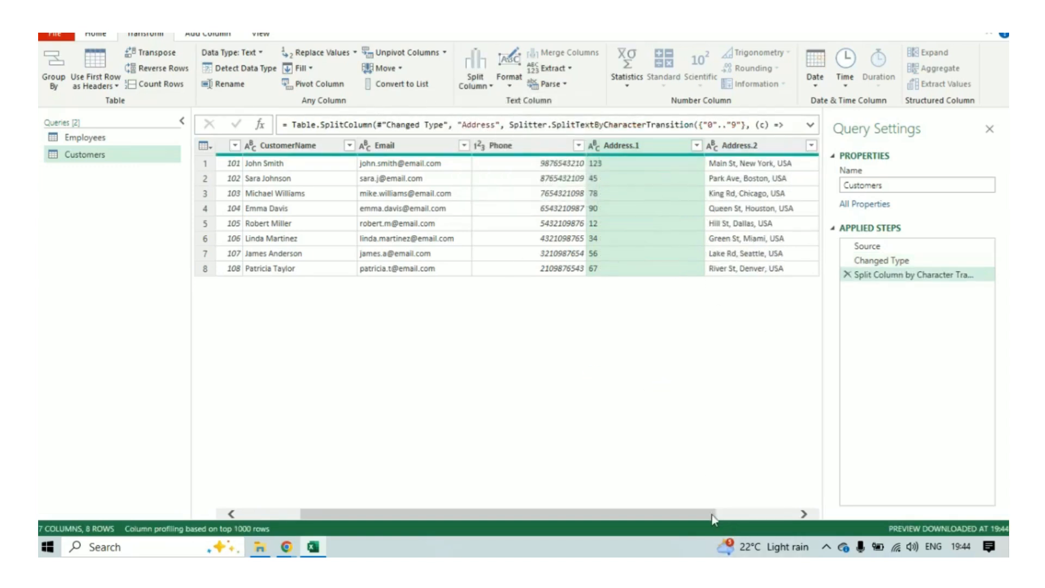
Check the resulting Address columns and delete the digit to non-digit split from the applied steps.
{"action": "left_click_drag", "start_coordinate": [711, 514], "coordinate": [791, 514]}
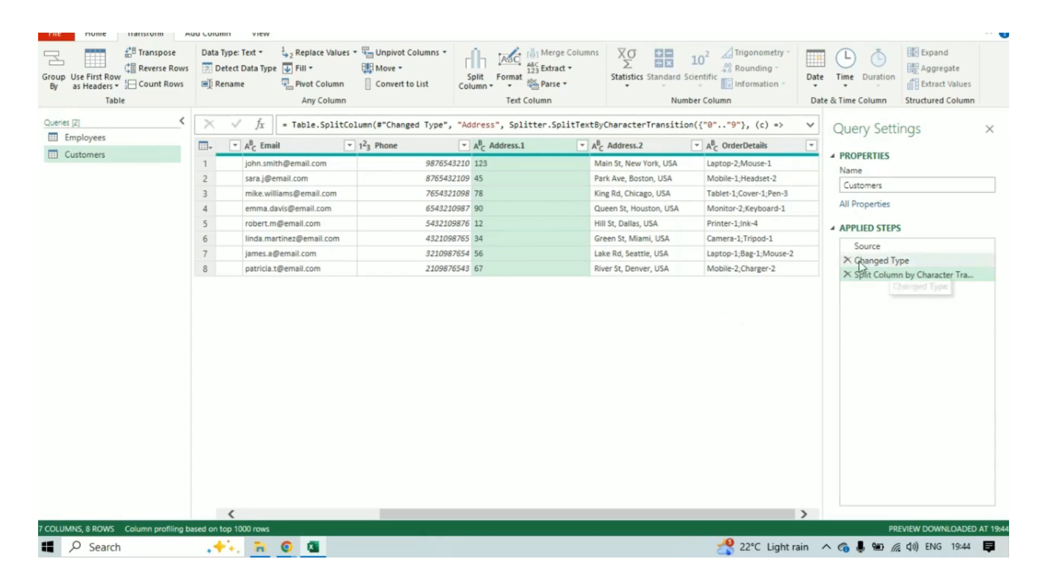
{"action": "left_click", "coordinate": [847, 275]}
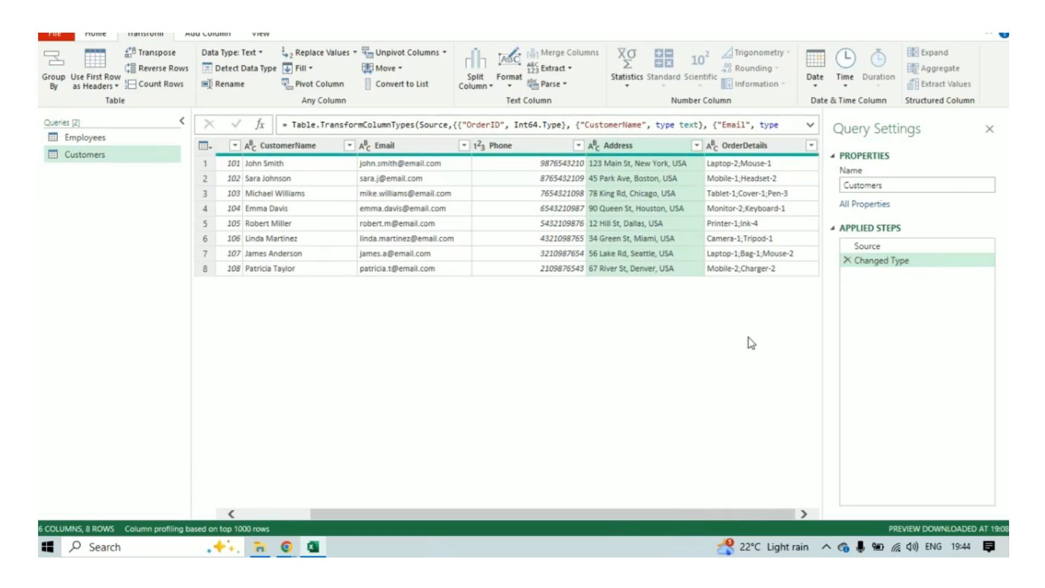
Split the OrderDetails column at each transition from non-digit to digit.
{"action": "left_click", "coordinate": [753, 142]}
{"action": "left_click", "coordinate": [646, 146]}
{"action": "left_click", "coordinate": [759, 147]}
{"action": "left_click", "coordinate": [476, 87]}
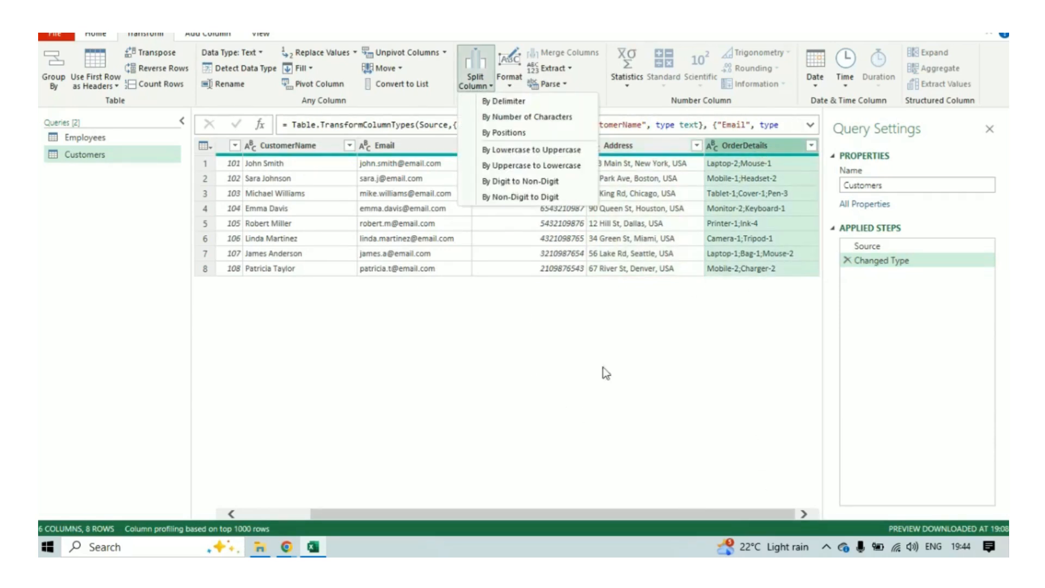
{"action": "left_click", "coordinate": [524, 195]}
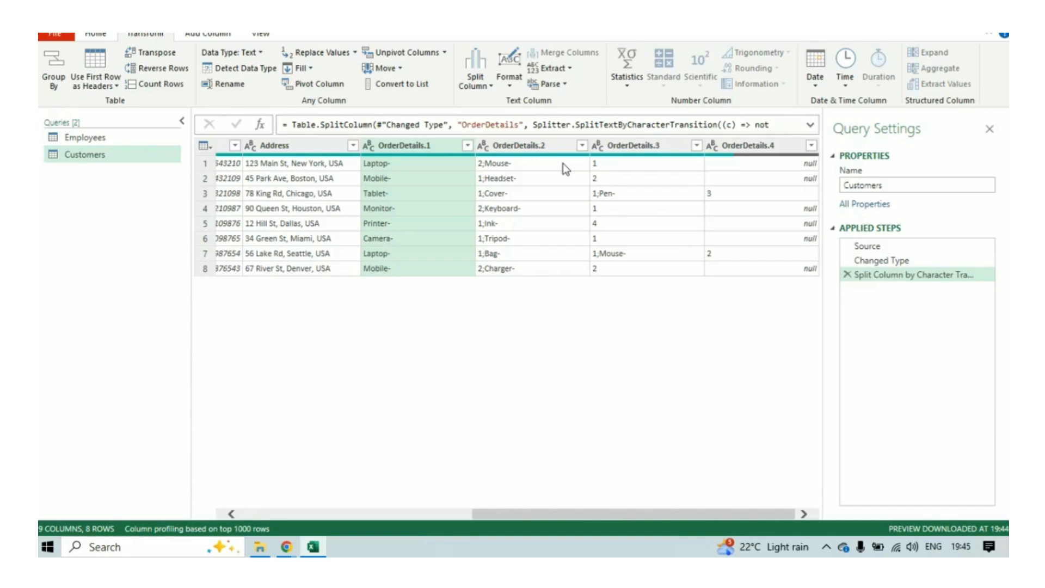
Review the split OrderDetails columns and delete the non-digit to digit split from the applied steps.
{"action": "left_click_drag", "start_coordinate": [594, 513], "coordinate": [418, 514]}
{"action": "left_click", "coordinate": [472, 89]}
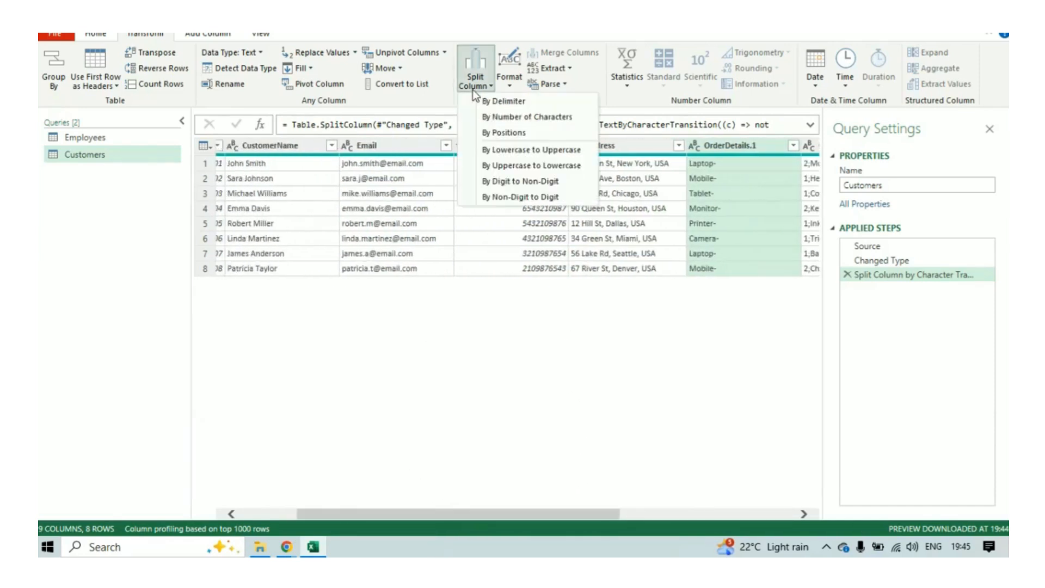
{"action": "left_click", "coordinate": [597, 462]}
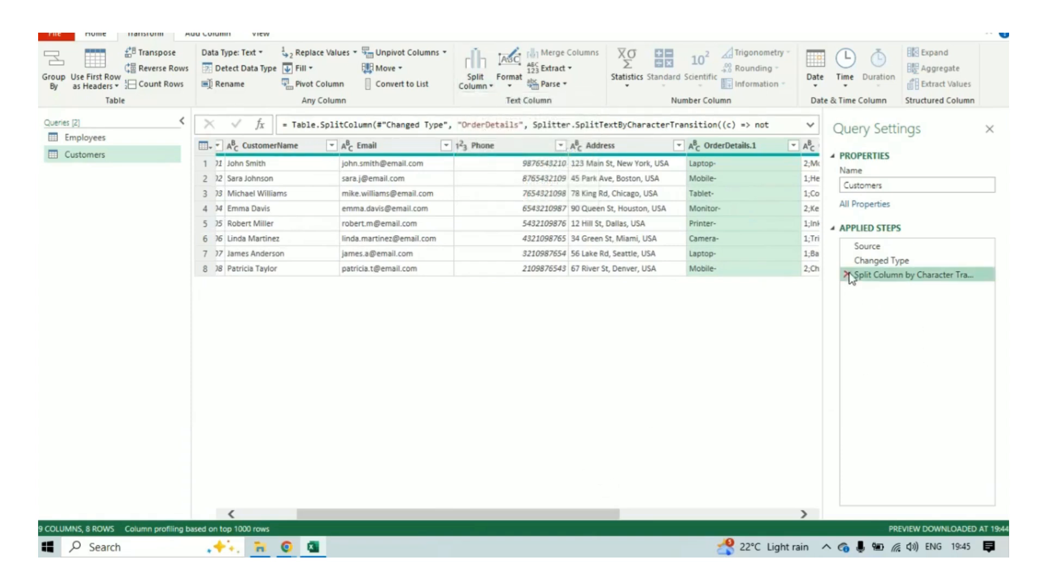
{"action": "left_click", "coordinate": [847, 275]}
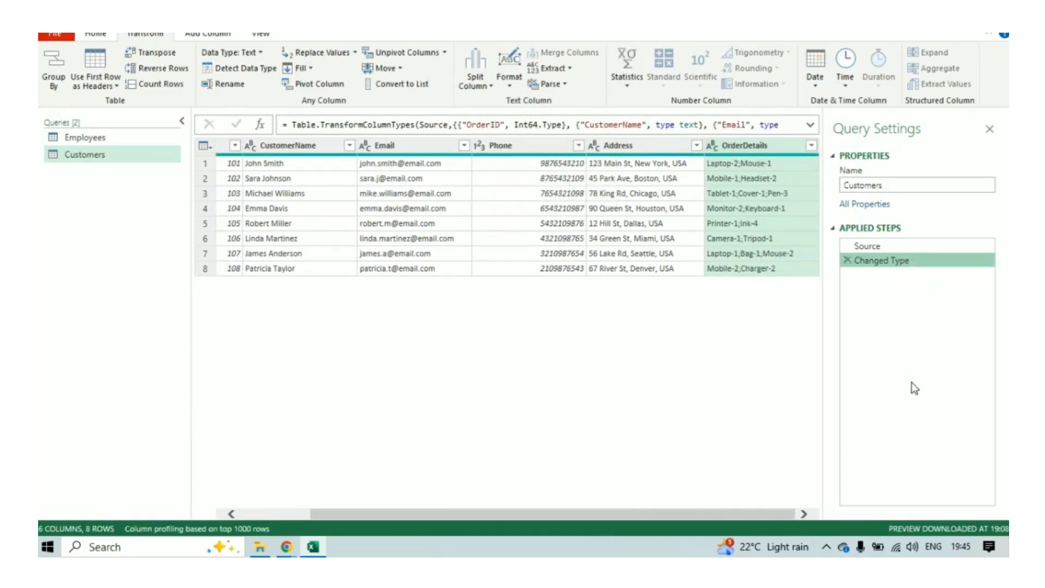